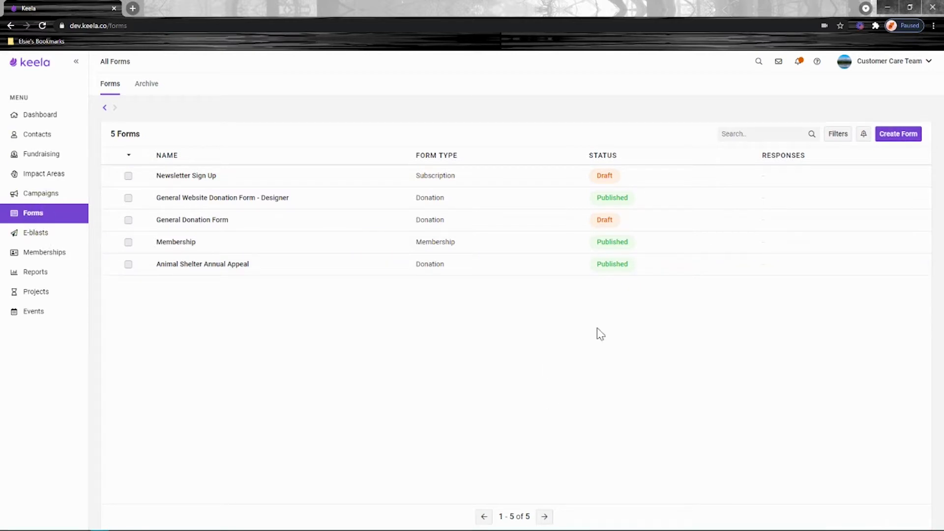
Create a form named Website with the form type Donation and save it.
{"action": "left_click", "coordinate": [902, 132]}
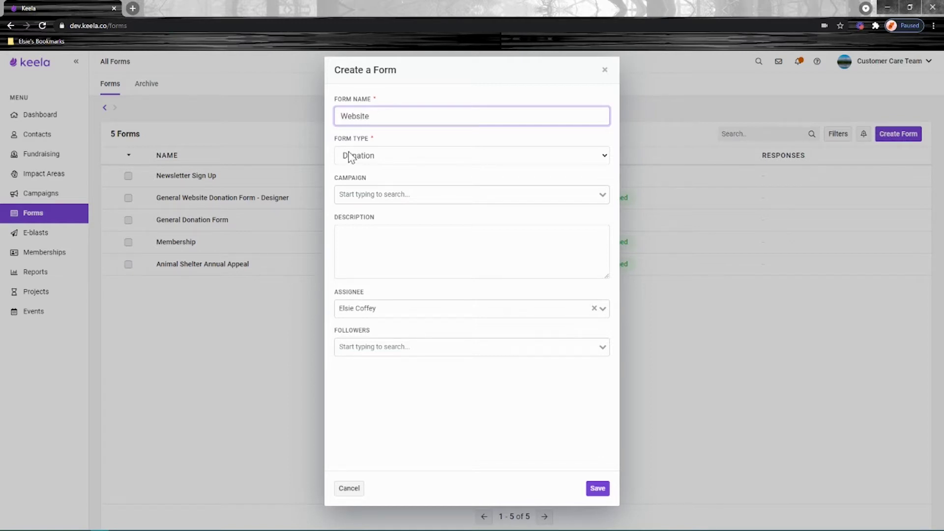
{"action": "left_click", "coordinate": [382, 155]}
{"action": "left_click", "coordinate": [397, 142]}
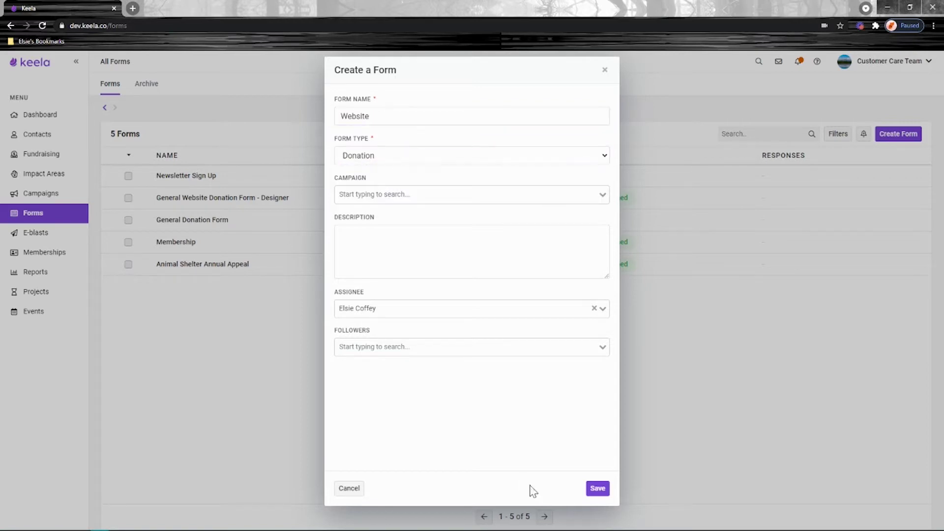
{"action": "left_click", "coordinate": [604, 487]}
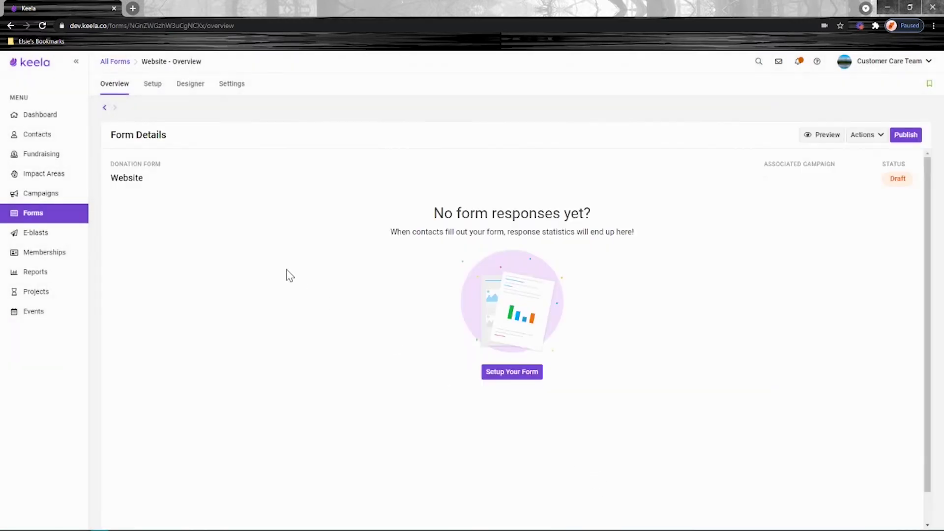
Review the Website form's setup page, from the donation amount settings and visible fields down to the form questions.
{"action": "left_click", "coordinate": [152, 85]}
{"action": "left_click", "coordinate": [190, 85]}
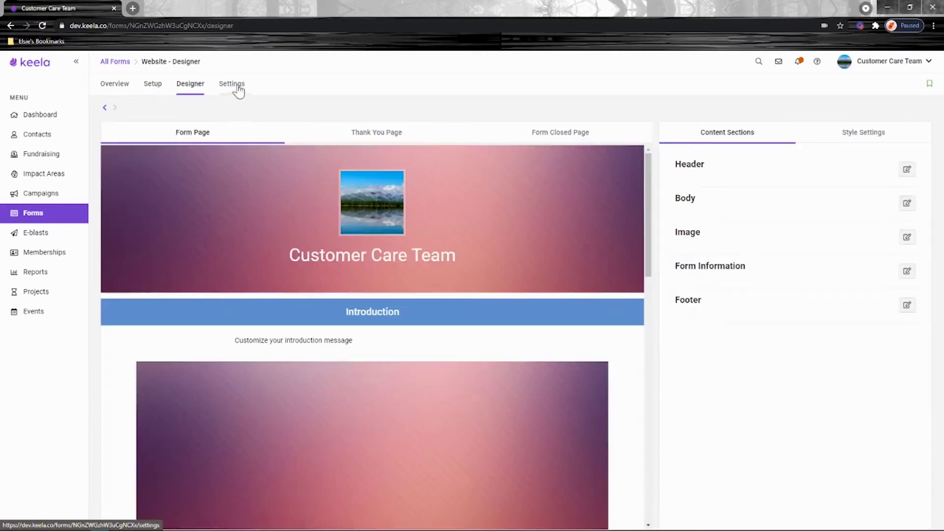
{"action": "left_click", "coordinate": [152, 86]}
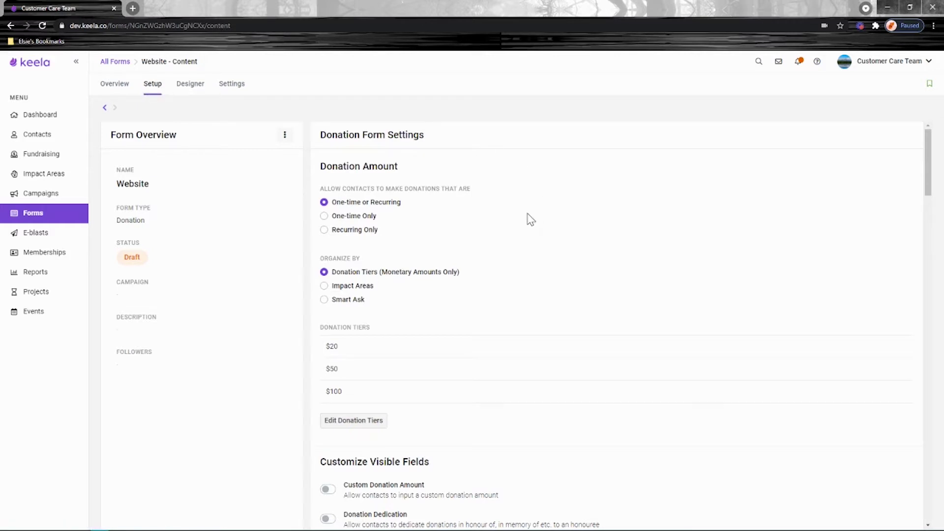
{"action": "scroll", "coordinate": [524, 219], "scroll_direction": "down", "scroll_amount": 3}
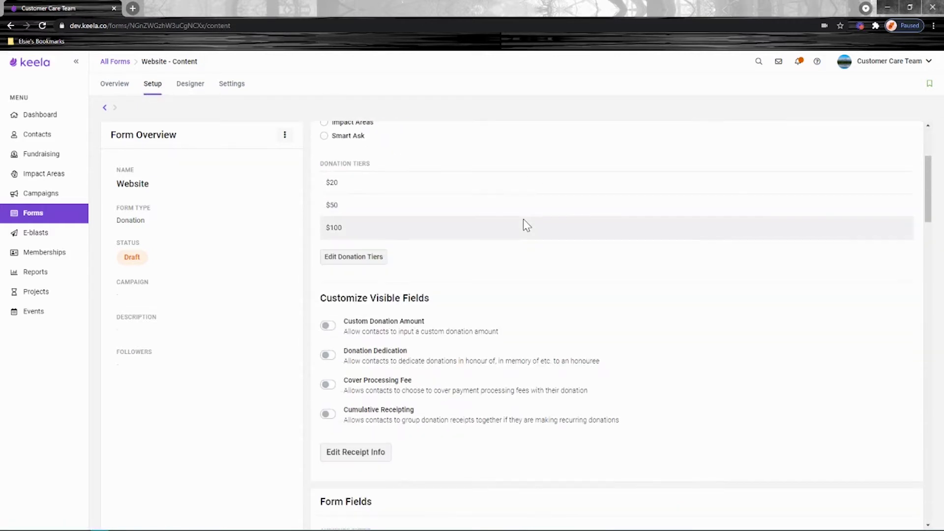
{"action": "scroll", "coordinate": [523, 219], "scroll_direction": "down", "scroll_amount": 10}
{"action": "scroll", "coordinate": [523, 227], "scroll_direction": "down", "scroll_amount": 17}
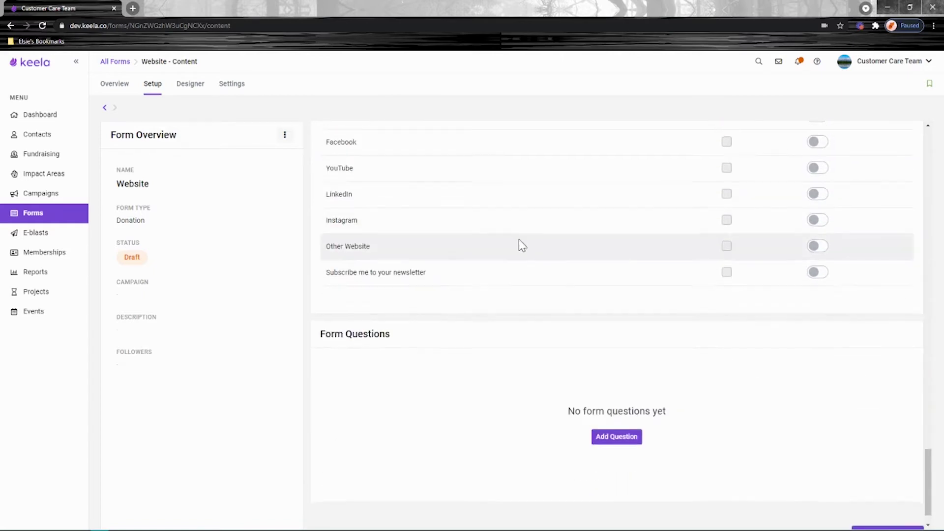
{"action": "scroll", "coordinate": [520, 246], "scroll_direction": "up", "scroll_amount": 15}
{"action": "scroll", "coordinate": [521, 259], "scroll_direction": "up", "scroll_amount": 15}
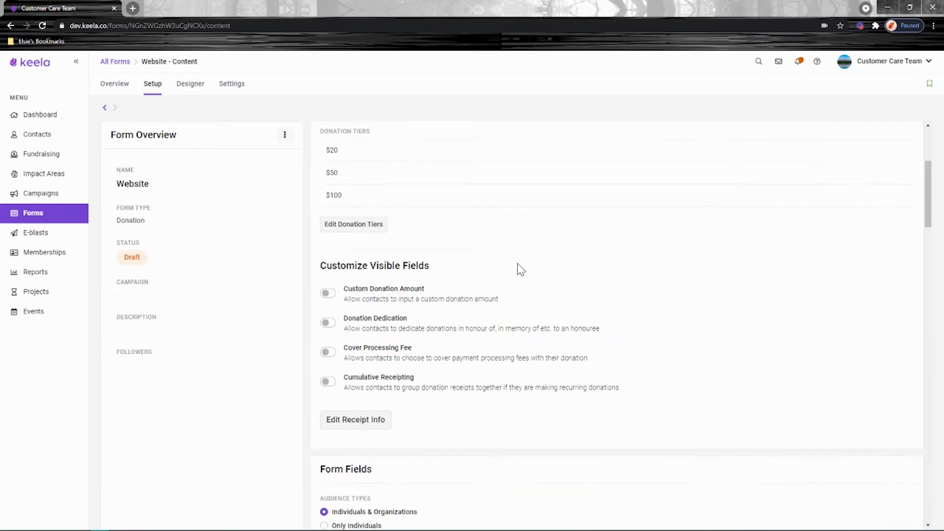
Look over the designer's style settings and content sections, and preview the form page, thank you page and form closed page.
{"action": "left_click", "coordinate": [178, 85]}
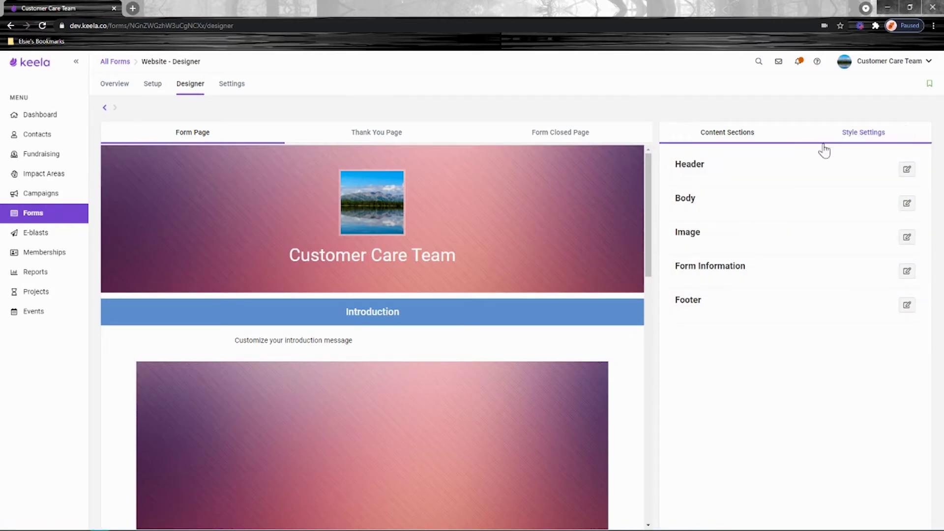
{"action": "left_click", "coordinate": [864, 137]}
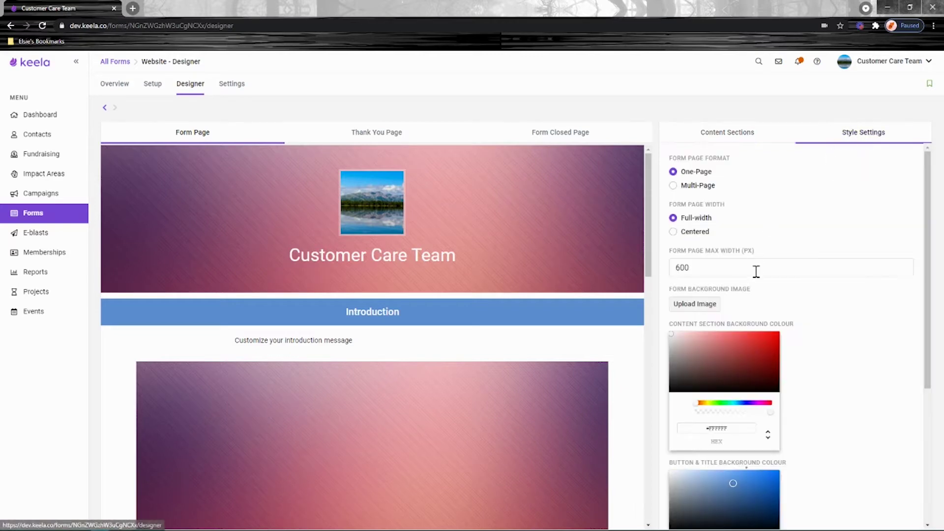
{"action": "left_click", "coordinate": [725, 138]}
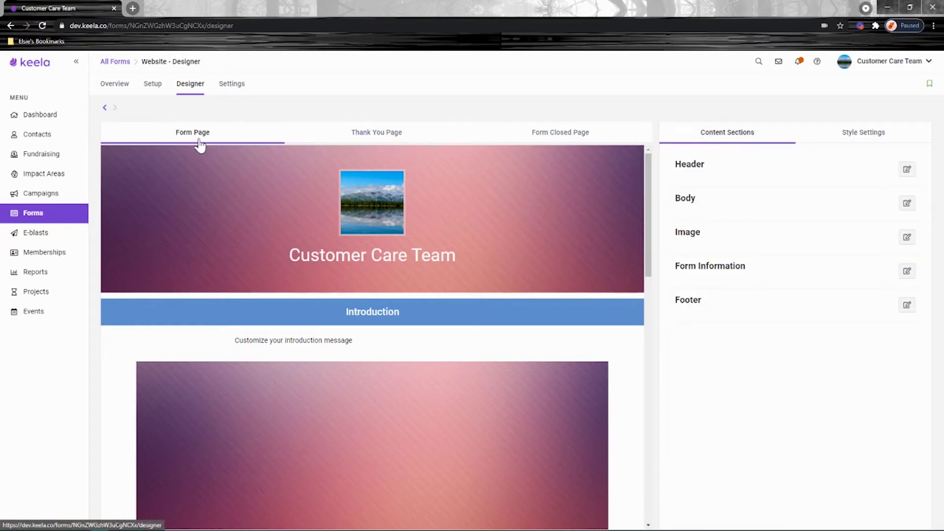
{"action": "scroll", "coordinate": [291, 221], "scroll_direction": "down", "scroll_amount": 5}
{"action": "scroll", "coordinate": [292, 226], "scroll_direction": "down", "scroll_amount": 3}
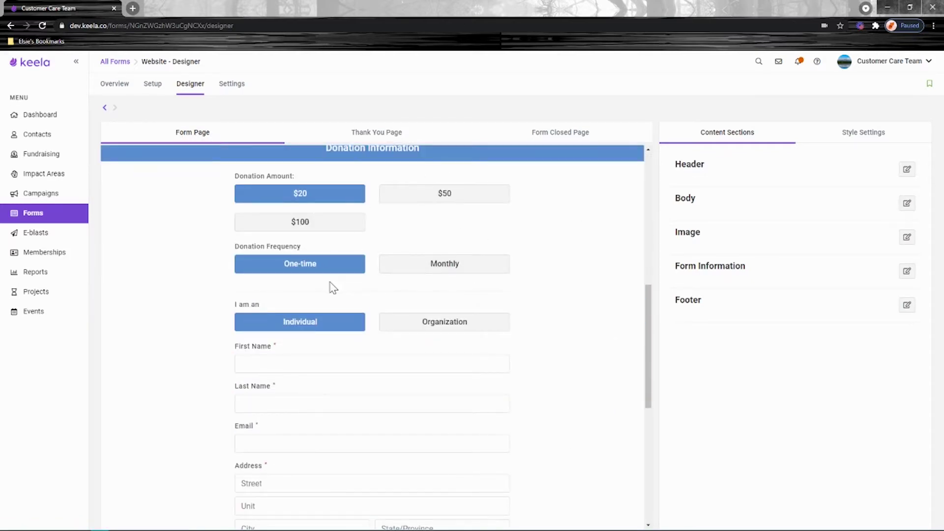
{"action": "left_click", "coordinate": [378, 133]}
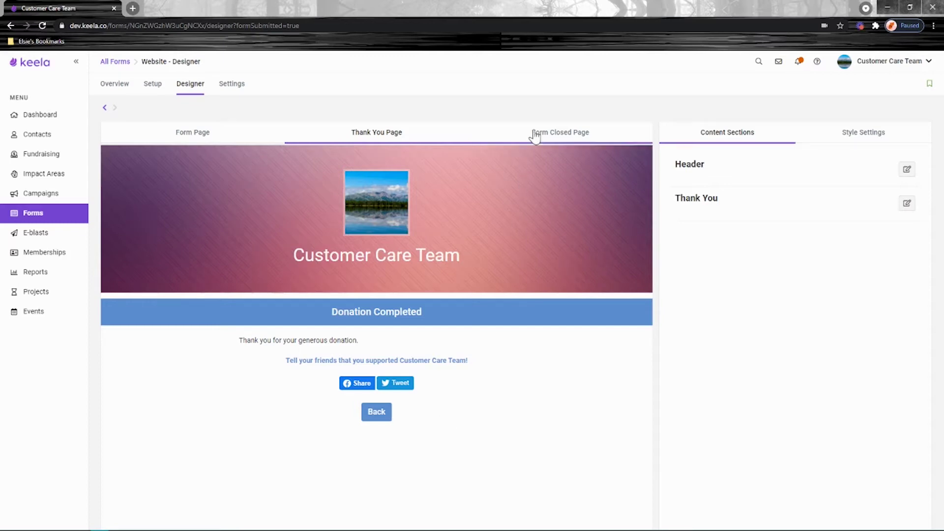
{"action": "left_click", "coordinate": [560, 134]}
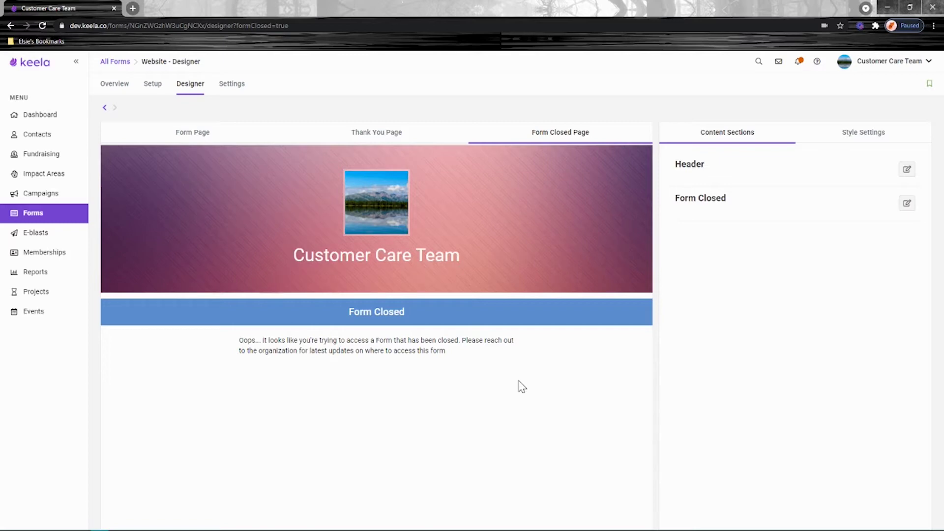
Check the setup page's donation options against the donation information shown in the designer's form page preview.
{"action": "left_click", "coordinate": [157, 87]}
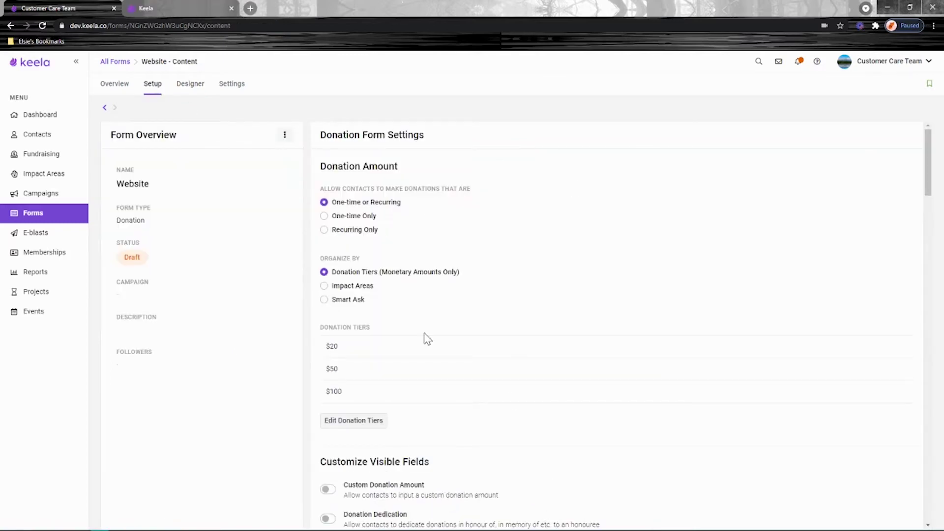
{"action": "scroll", "coordinate": [476, 373], "scroll_direction": "down", "scroll_amount": 2}
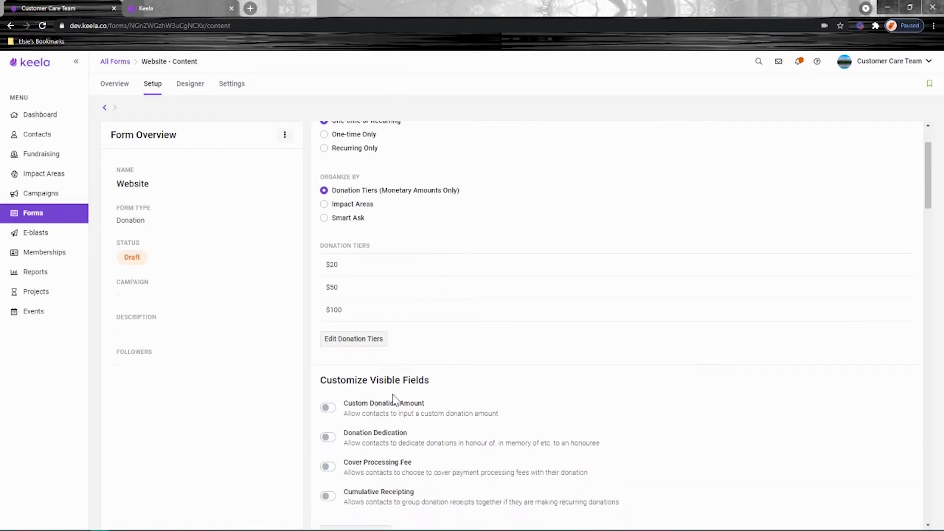
{"action": "left_click", "coordinate": [189, 90]}
{"action": "scroll", "coordinate": [512, 253], "scroll_direction": "down", "scroll_amount": 5}
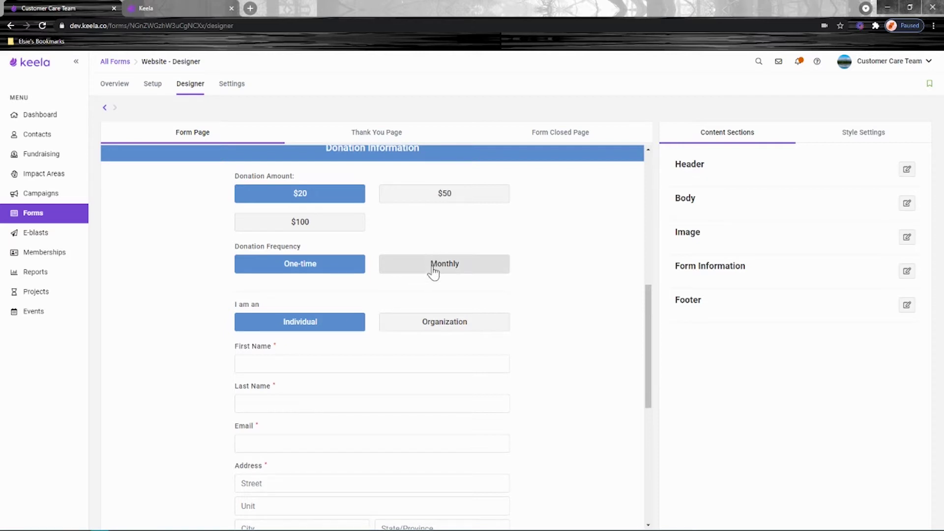
Switch to the Keela Knowledge Base and browse the articles in its Forms category.
{"action": "left_click", "coordinate": [164, 8]}
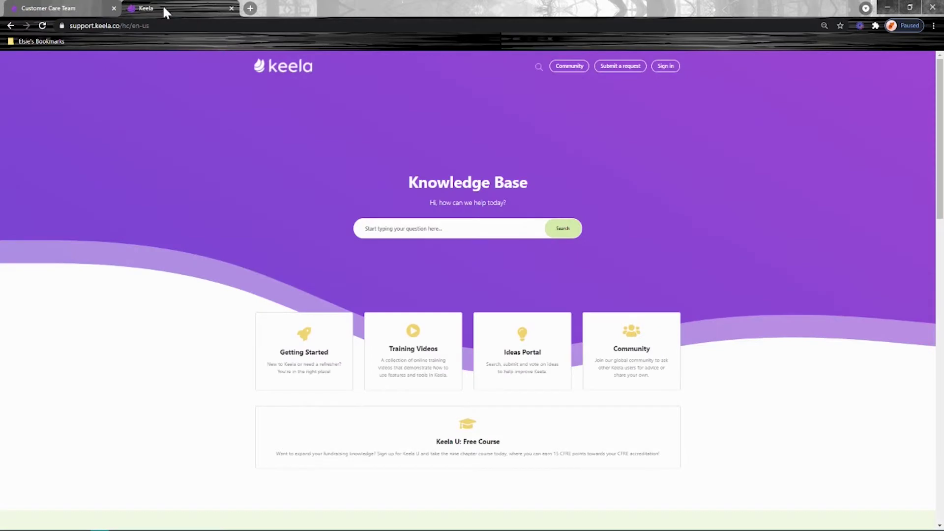
{"action": "scroll", "coordinate": [812, 292], "scroll_direction": "down", "scroll_amount": 9}
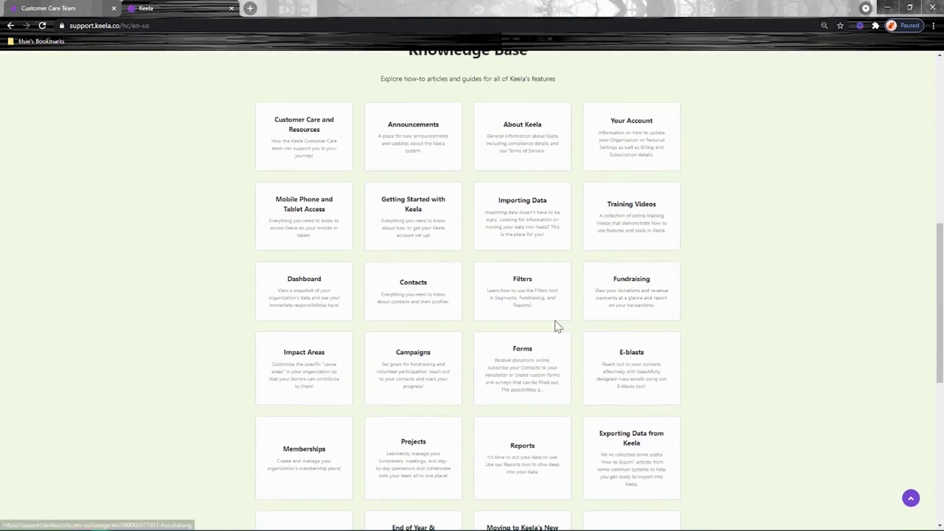
{"action": "left_click", "coordinate": [526, 363]}
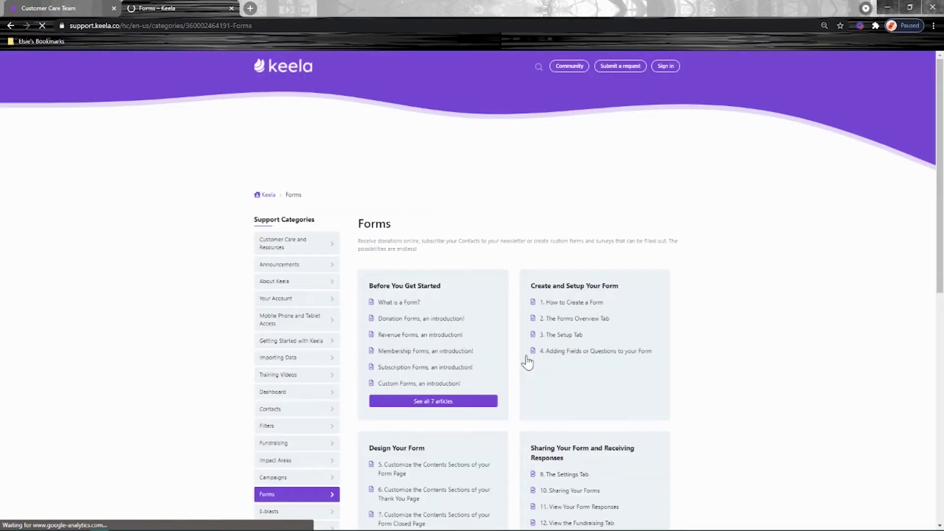
{"action": "scroll", "coordinate": [678, 306], "scroll_direction": "down", "scroll_amount": 2}
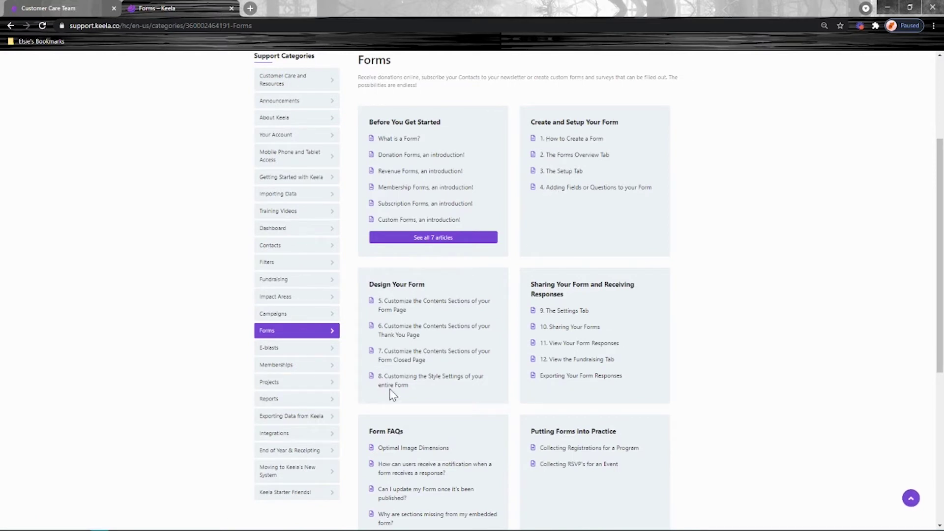
Open the article "3. The Setup Tab" and look over its table of contents.
{"action": "left_click", "coordinate": [625, 150]}
{"action": "left_click_drag", "start_coordinate": [615, 155], "coordinate": [539, 172]}
{"action": "left_click", "coordinate": [631, 165]}
{"action": "left_click", "coordinate": [570, 176]}
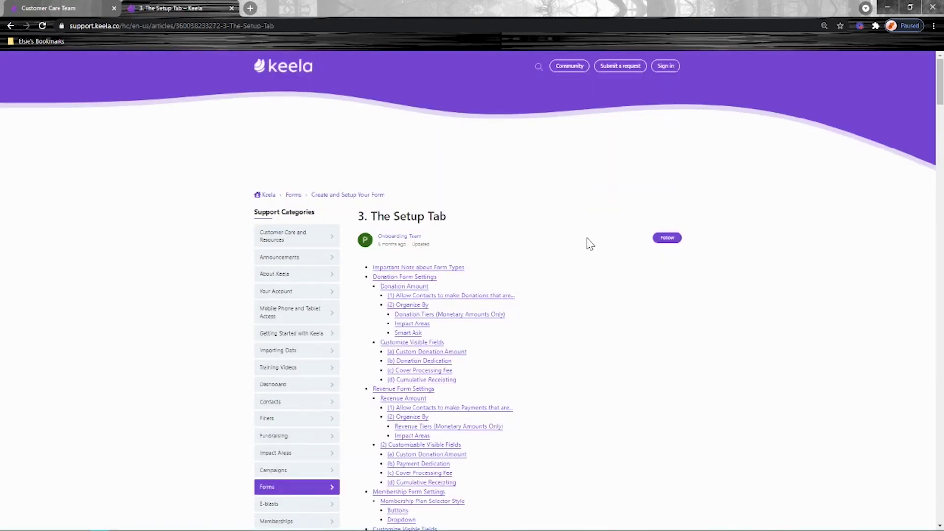
{"action": "scroll", "coordinate": [590, 255], "scroll_direction": "down", "scroll_amount": 2}
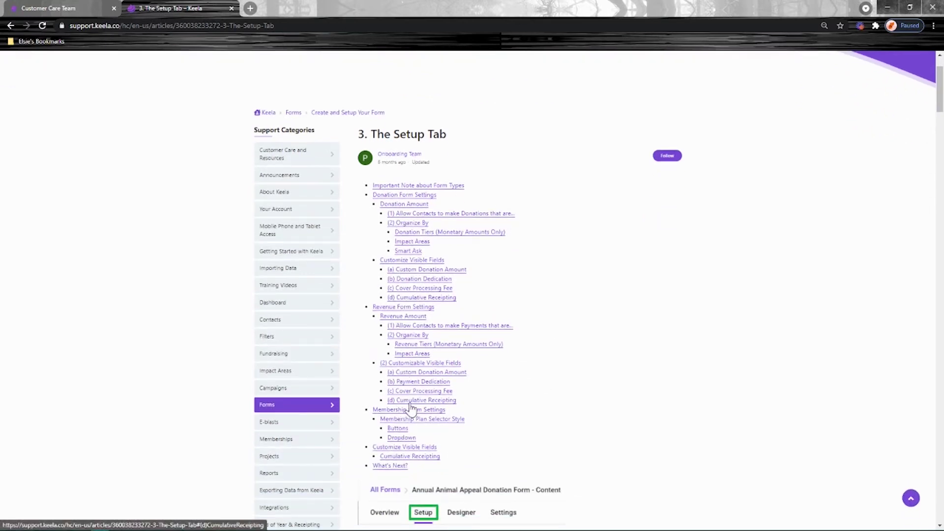
Compare the article's donation form settings with the Website form's setup page, down to the visible field options.
{"action": "left_click", "coordinate": [63, 7]}
{"action": "left_click", "coordinate": [154, 87]}
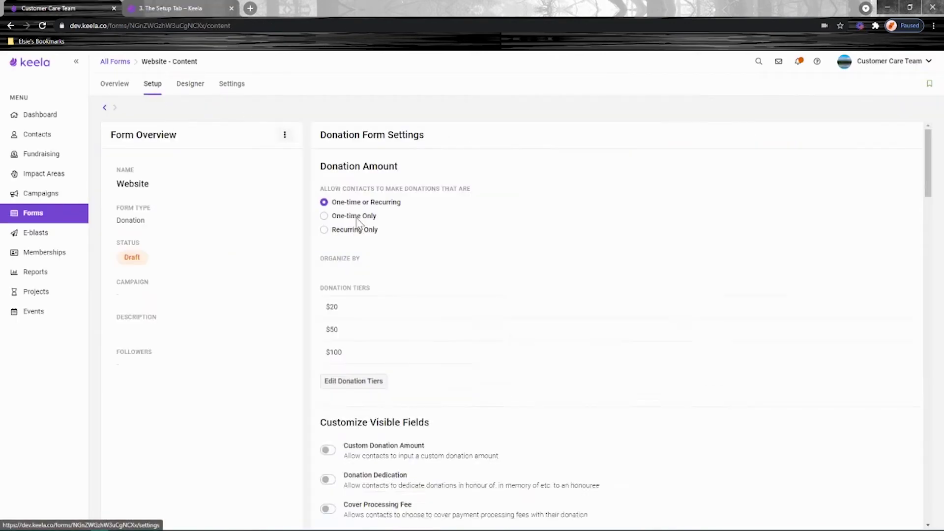
{"action": "left_click", "coordinate": [216, 9]}
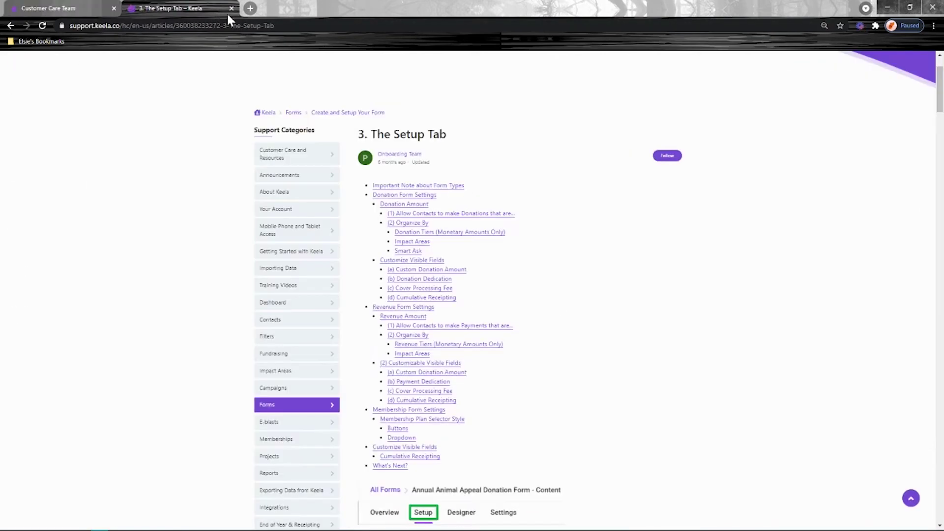
{"action": "scroll", "coordinate": [629, 245], "scroll_direction": "down", "scroll_amount": 5}
{"action": "scroll", "coordinate": [637, 250], "scroll_direction": "down", "scroll_amount": 5}
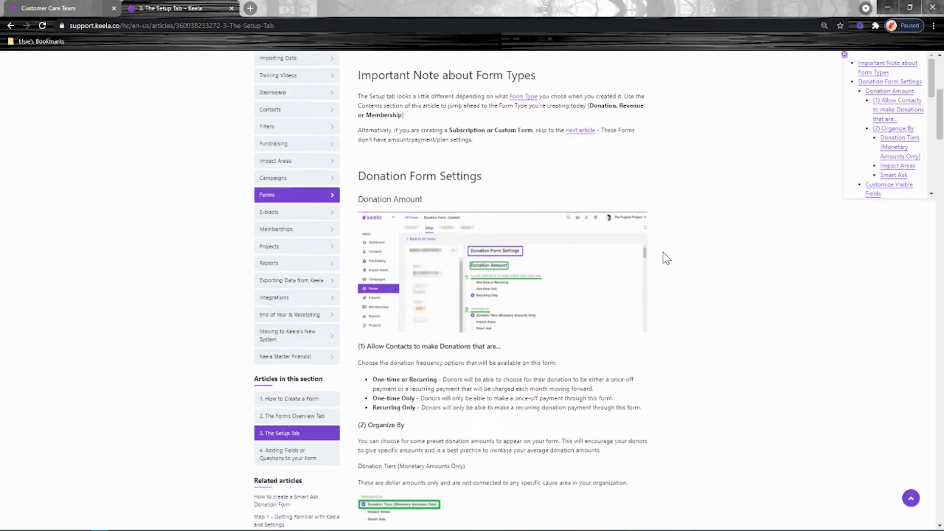
{"action": "left_click", "coordinate": [57, 9]}
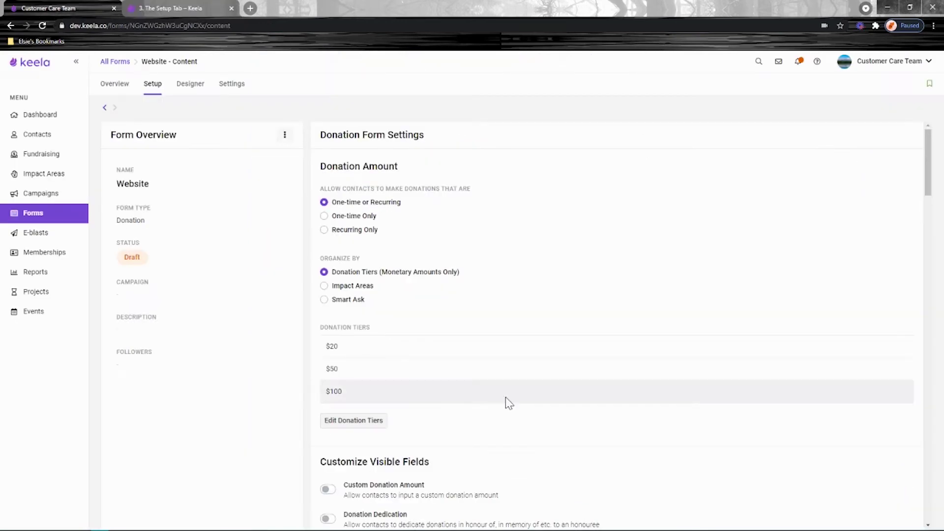
{"action": "scroll", "coordinate": [502, 396], "scroll_direction": "down", "scroll_amount": 5}
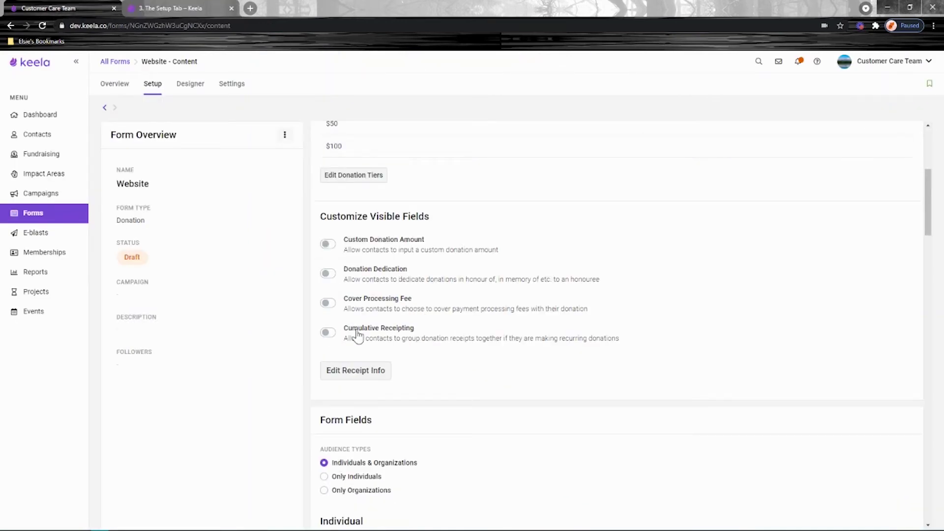
Search the Setup Tab article for "cumula" and go to its Cumulative Receipting section for donation forms.
{"action": "left_click", "coordinate": [165, 8]}
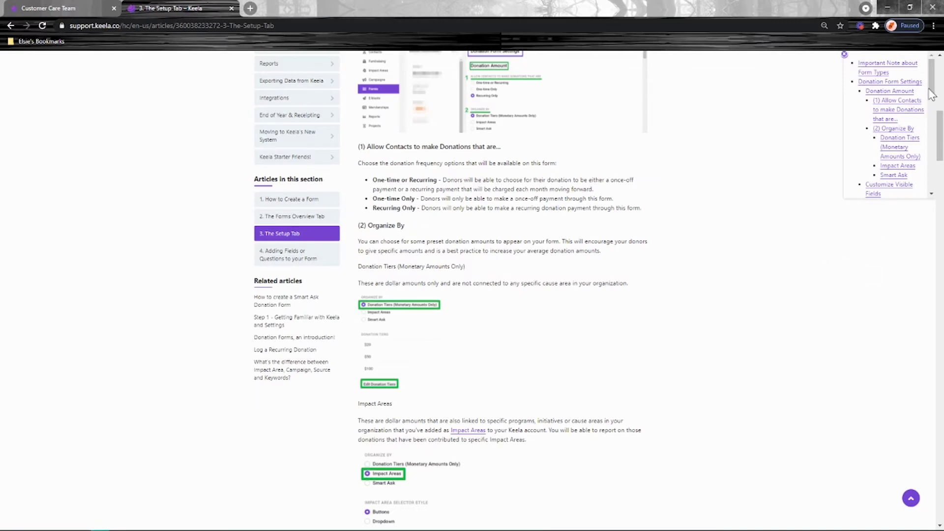
{"action": "left_click_drag", "start_coordinate": [933, 80], "coordinate": [933, 102]}
{"action": "scroll", "coordinate": [686, 256], "scroll_direction": "down", "scroll_amount": 5}
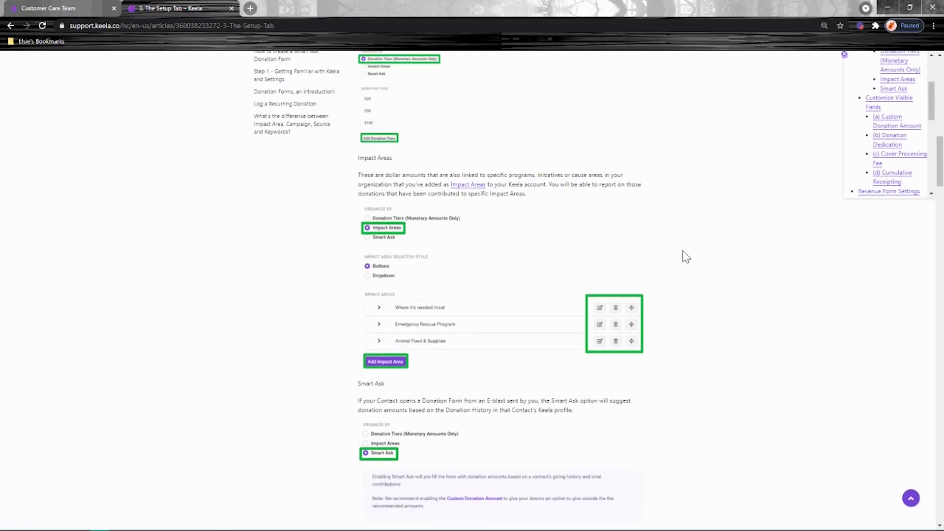
{"action": "key", "text": "ctrl+f"}
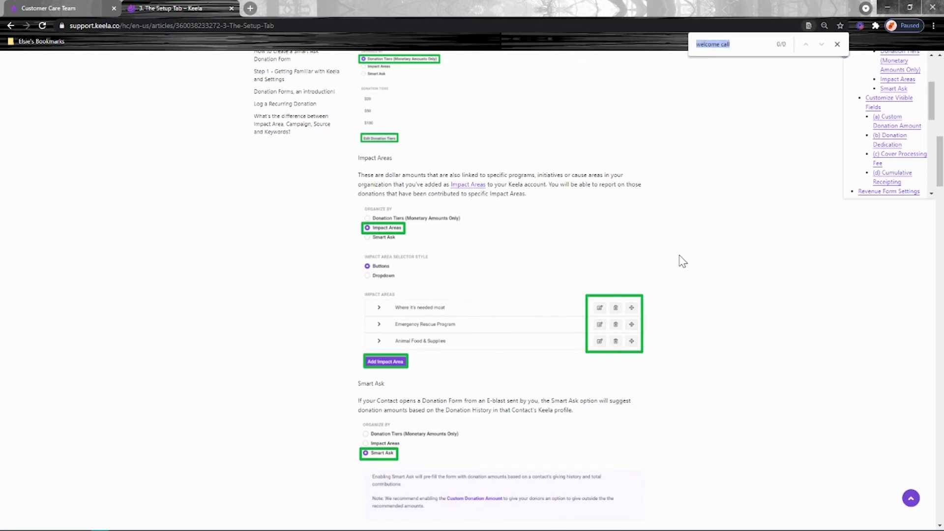
{"action": "type", "text": "cumula"}
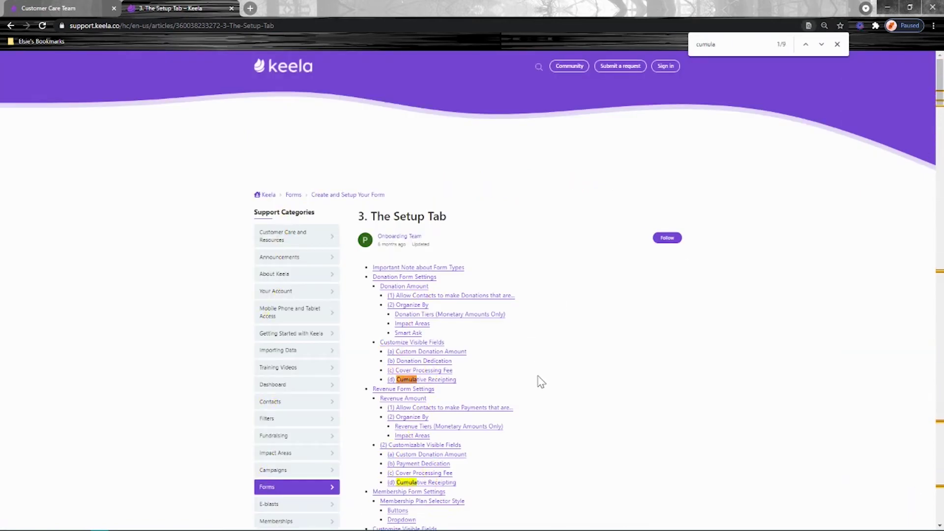
{"action": "left_click", "coordinate": [445, 379]}
{"action": "scroll", "coordinate": [517, 348], "scroll_direction": "up", "scroll_amount": 2}
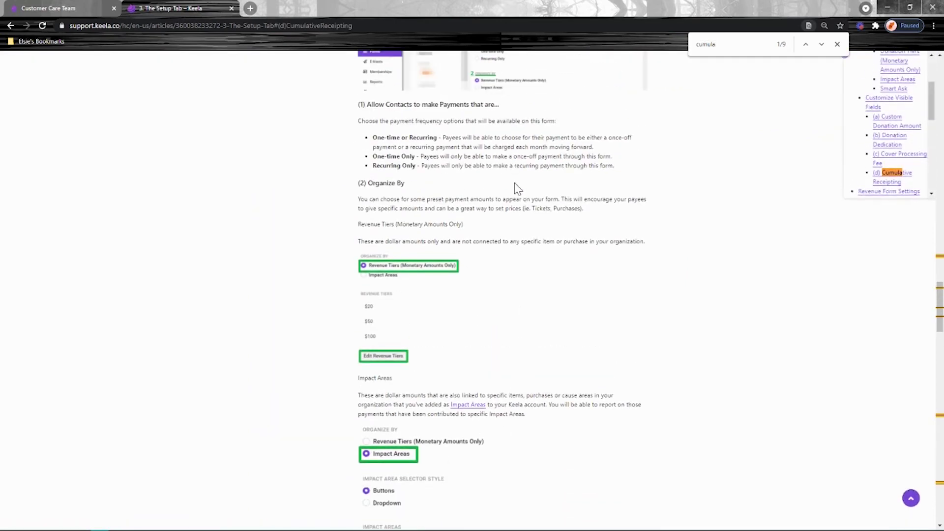
Check the form's visible field options and find the matching Customize Visible Fields section in the article.
{"action": "left_click", "coordinate": [50, 8]}
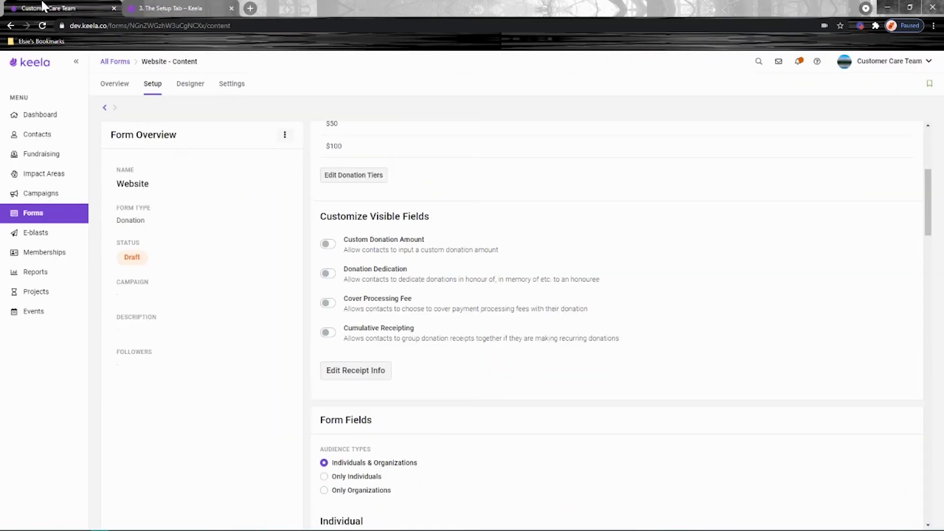
{"action": "left_click", "coordinate": [173, 8]}
{"action": "scroll", "coordinate": [232, 268], "scroll_direction": "up", "scroll_amount": 20}
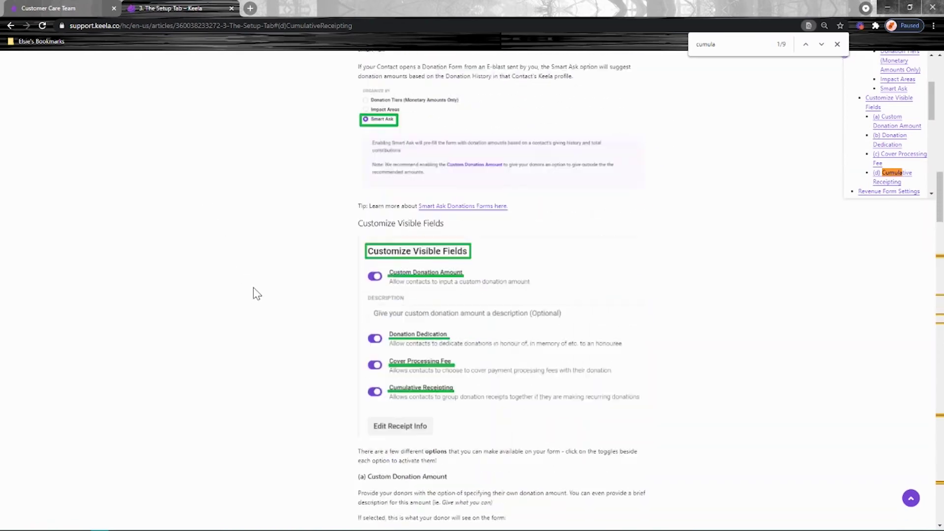
Return to the Forms category of the Knowledge Base and open the article "5. Customize the Contents Sections of your Form Page".
{"action": "scroll", "coordinate": [325, 221], "scroll_direction": "up", "scroll_amount": 5}
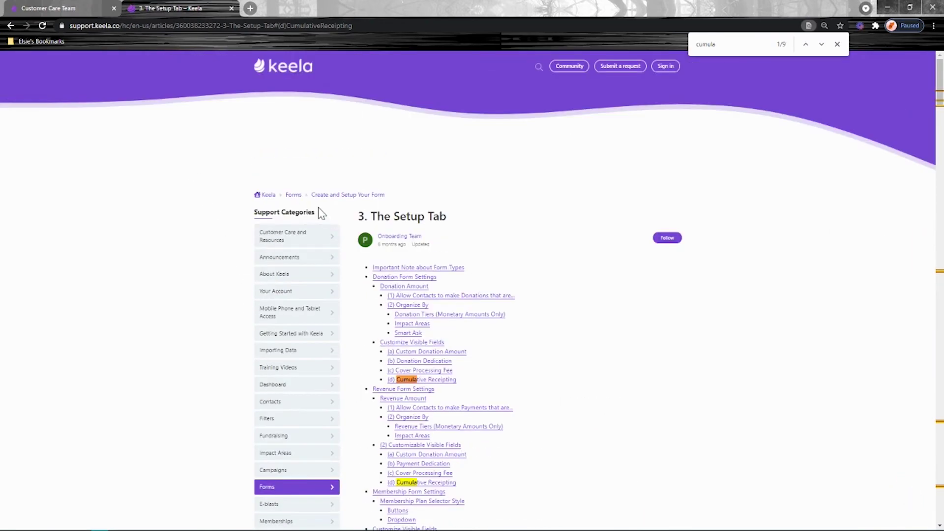
{"action": "left_click", "coordinate": [294, 197]}
{"action": "scroll", "coordinate": [597, 386], "scroll_direction": "down", "scroll_amount": 2}
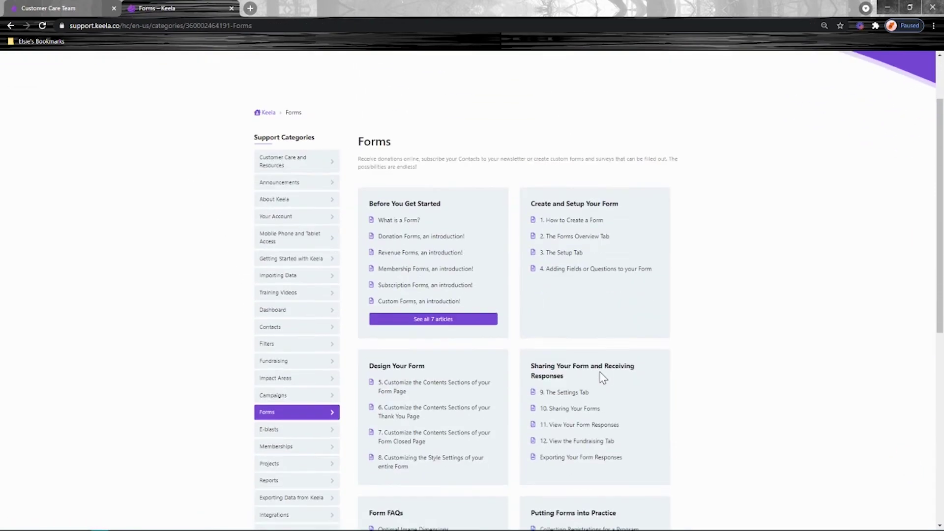
{"action": "scroll", "coordinate": [603, 377], "scroll_direction": "down", "scroll_amount": 3}
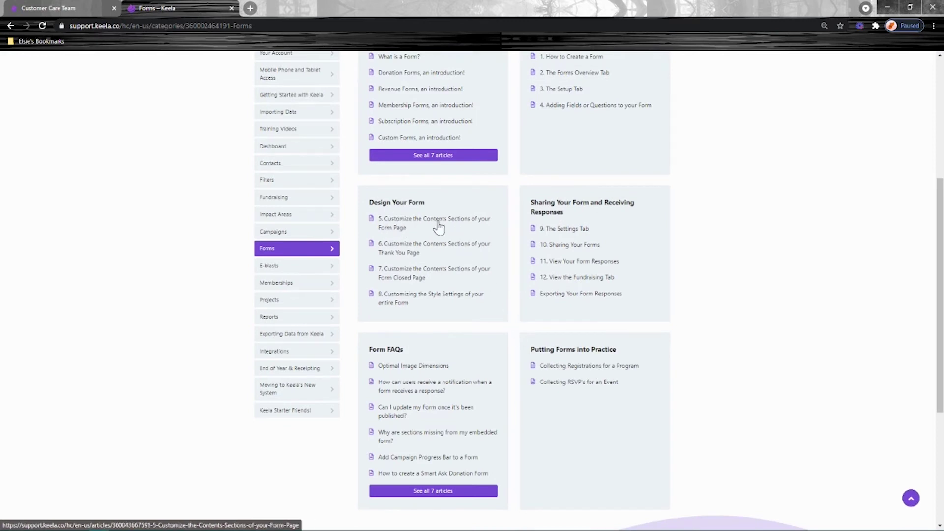
{"action": "left_click", "coordinate": [394, 225]}
Open the Website form's Designer in Keela, then look over the table of contents of the Form Page article.
{"action": "key", "text": "ctrl+shift+Tab"}
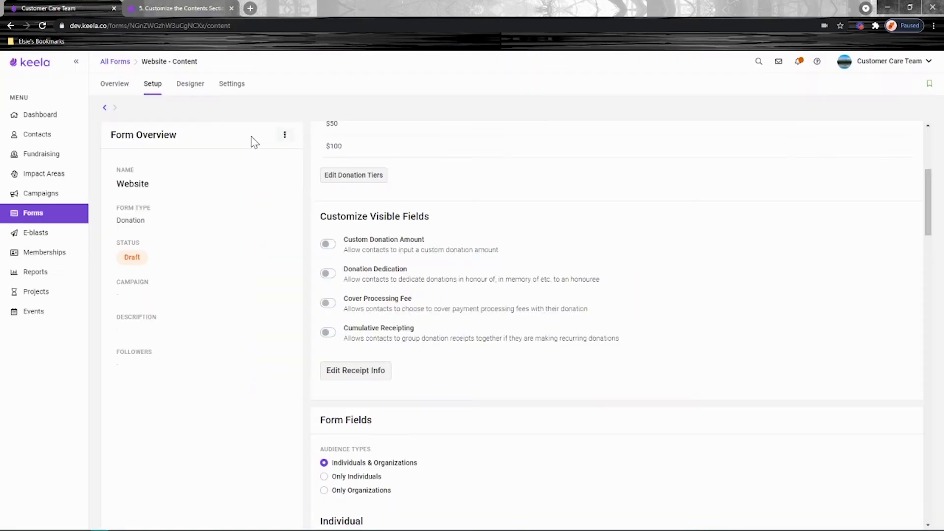
{"action": "left_click", "coordinate": [189, 86]}
{"action": "left_click", "coordinate": [182, 9]}
{"action": "scroll", "coordinate": [610, 345], "scroll_direction": "down", "scroll_amount": 5}
{"action": "scroll", "coordinate": [403, 193], "scroll_direction": "up", "scroll_amount": 5}
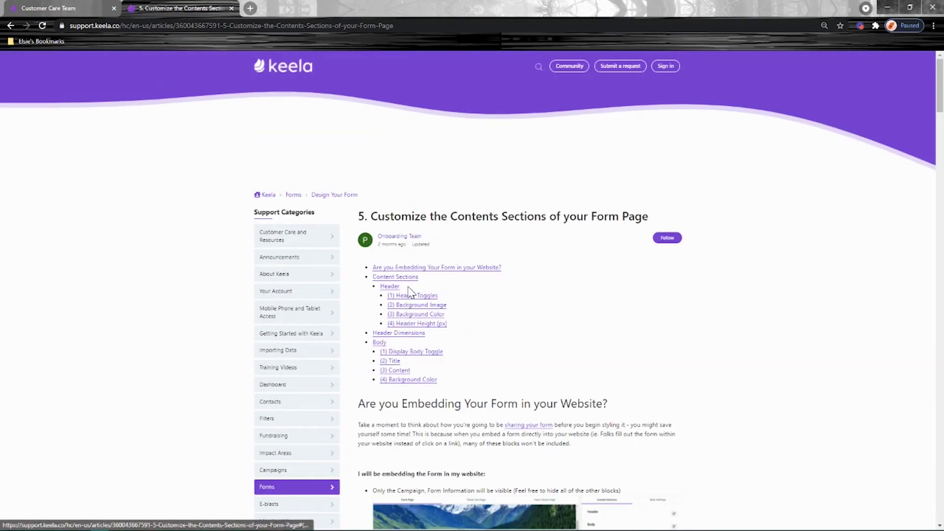
Read the article's embedding, Content Sections, Header and Body explanations and compare them with the Website form's Designer.
{"action": "scroll", "coordinate": [436, 333], "scroll_direction": "down", "scroll_amount": 10}
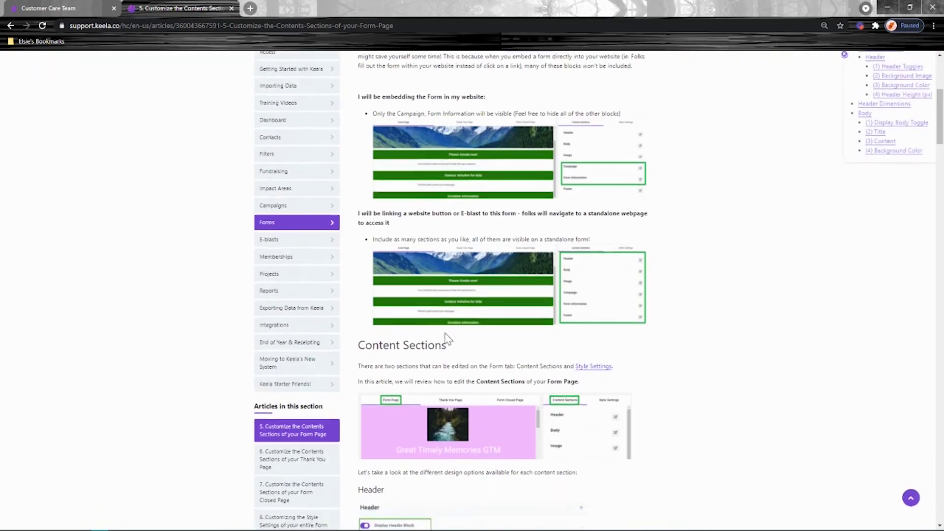
{"action": "scroll", "coordinate": [476, 362], "scroll_direction": "down", "scroll_amount": 1}
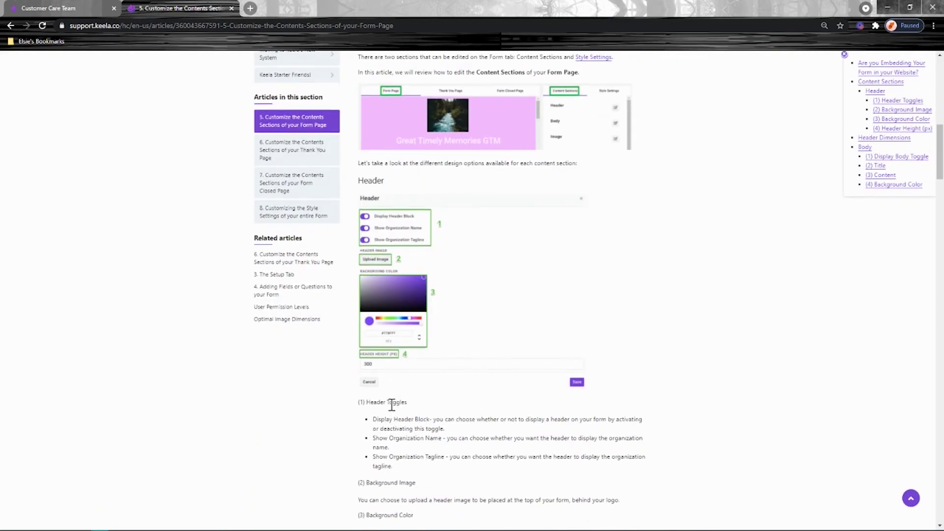
{"action": "scroll", "coordinate": [370, 362], "scroll_direction": "down", "scroll_amount": 16}
{"action": "scroll", "coordinate": [443, 436], "scroll_direction": "up", "scroll_amount": 9}
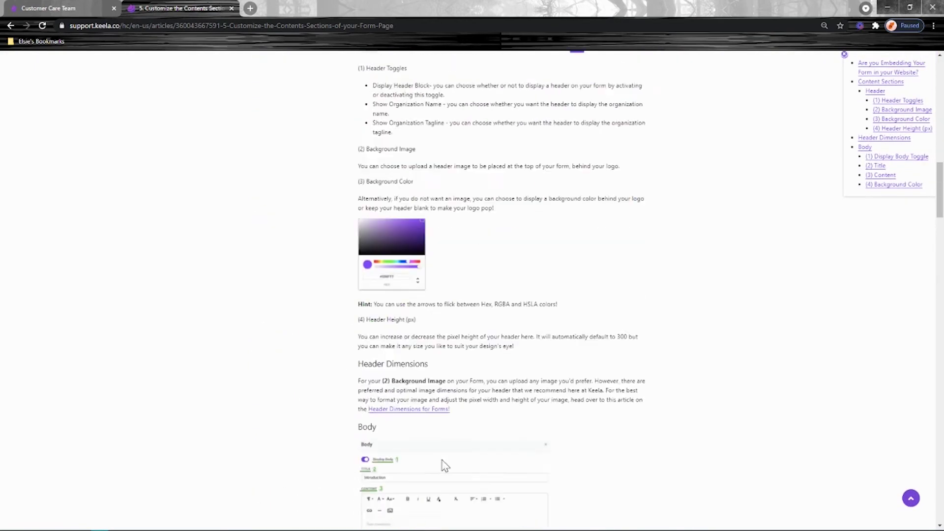
{"action": "left_click", "coordinate": [71, 7]}
{"action": "left_click", "coordinate": [168, 7]}
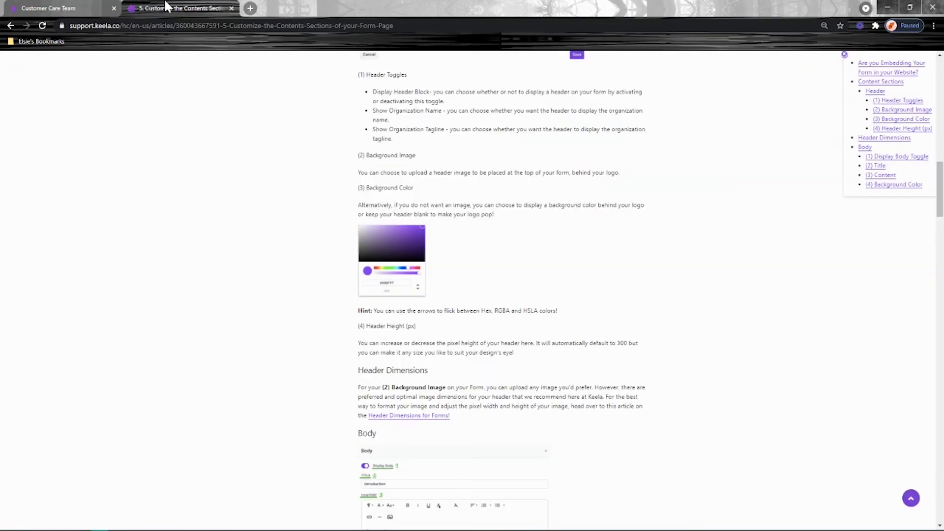
Go back to the Forms category and look over the articles under Design Your Form.
{"action": "scroll", "coordinate": [379, 399], "scroll_direction": "up", "scroll_amount": 10}
{"action": "left_click", "coordinate": [295, 106]}
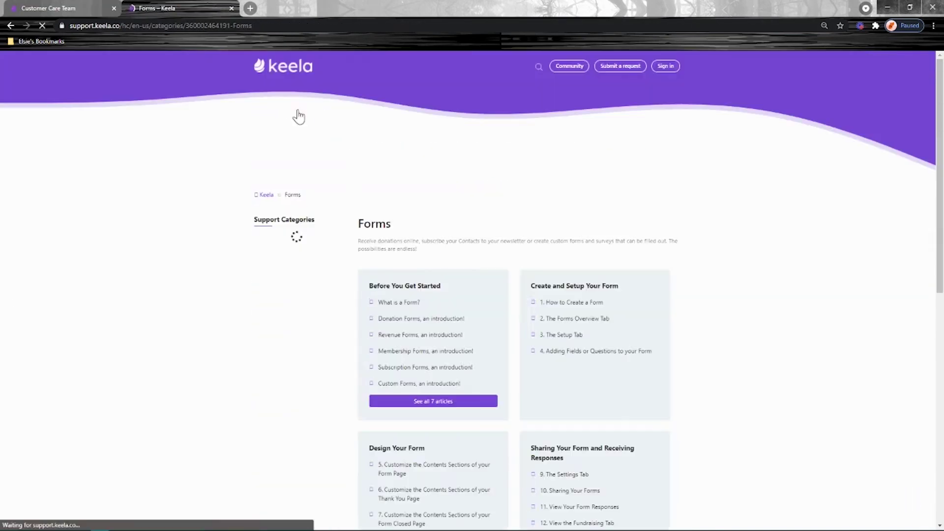
{"action": "scroll", "coordinate": [420, 270], "scroll_direction": "down", "scroll_amount": 3}
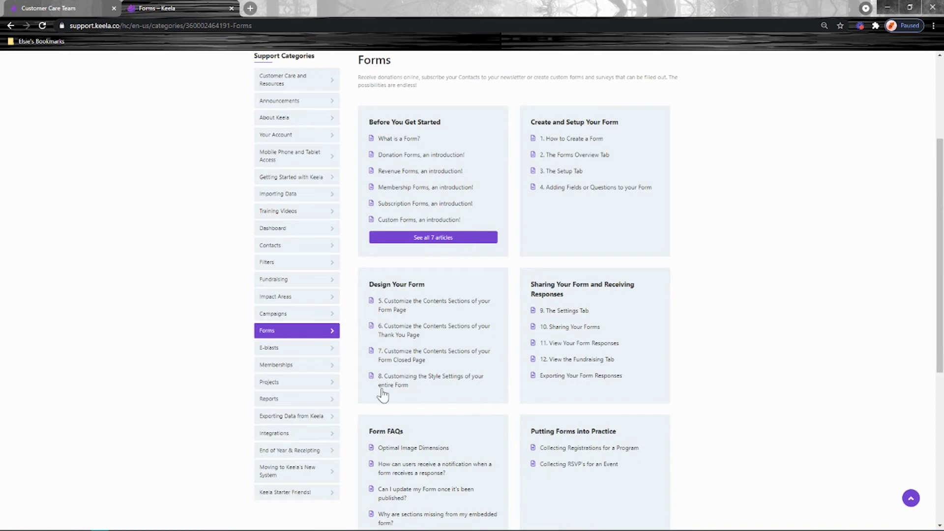
Publish the Website donation form from its settings page in Keela.
{"action": "left_click", "coordinate": [61, 9]}
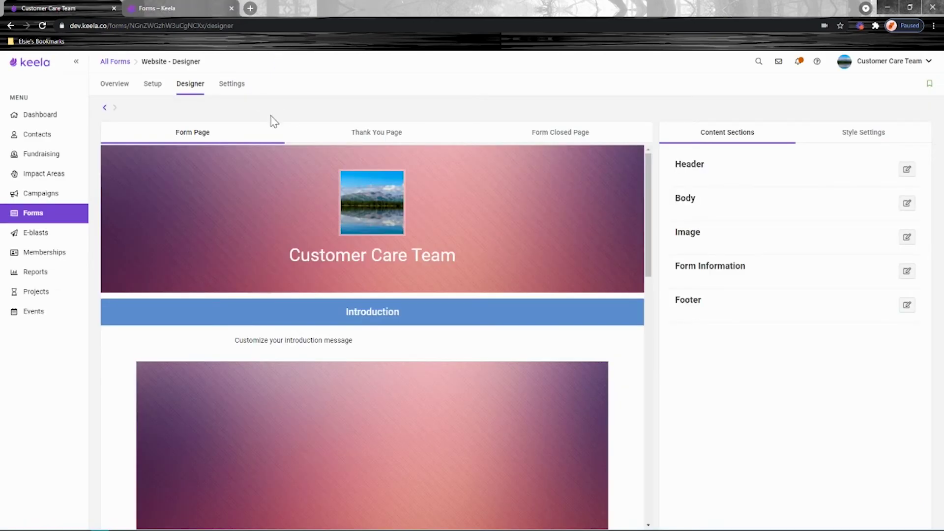
{"action": "left_click", "coordinate": [226, 90]}
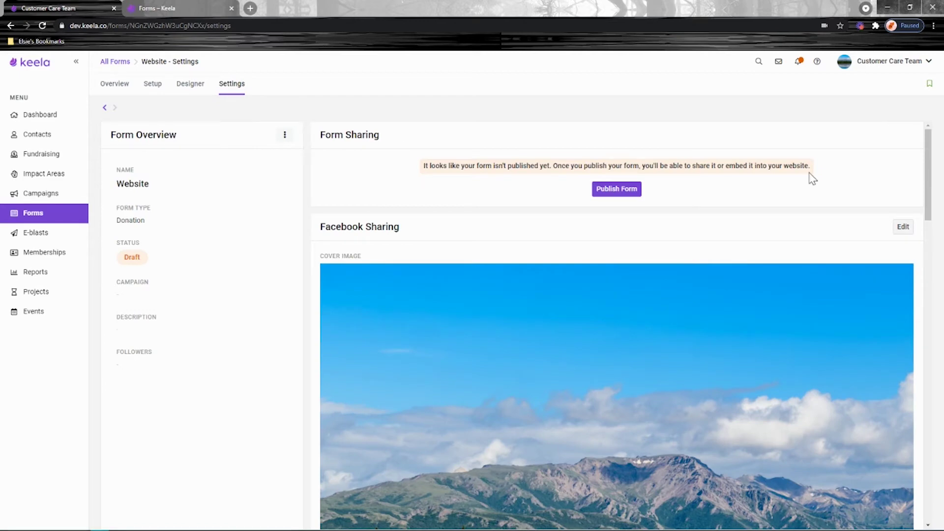
{"action": "left_click", "coordinate": [620, 192]}
{"action": "left_click", "coordinate": [506, 314]}
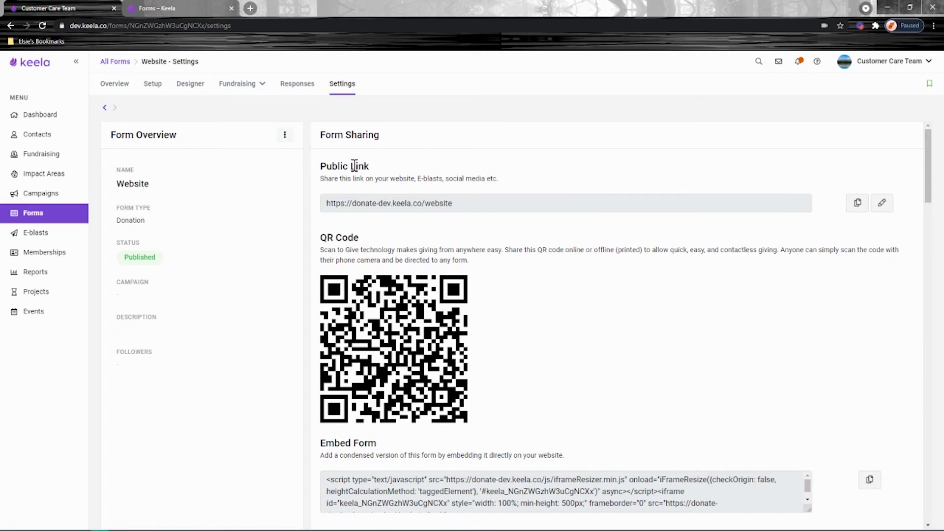
Examine the Public Link, QR Code and Embed Form sharing options of the published form.
{"action": "left_click_drag", "start_coordinate": [368, 166], "coordinate": [327, 166]}
{"action": "left_click_drag", "start_coordinate": [359, 237], "coordinate": [327, 238]}
{"action": "left_click_drag", "start_coordinate": [378, 443], "coordinate": [322, 443]}
{"action": "left_click", "coordinate": [591, 405]}
Switch to the Knowledge Base's Forms category and open the article "10. Sharing Your Forms".
{"action": "left_click", "coordinate": [148, 8]}
{"action": "scroll", "coordinate": [698, 354], "scroll_direction": "down", "scroll_amount": 3}
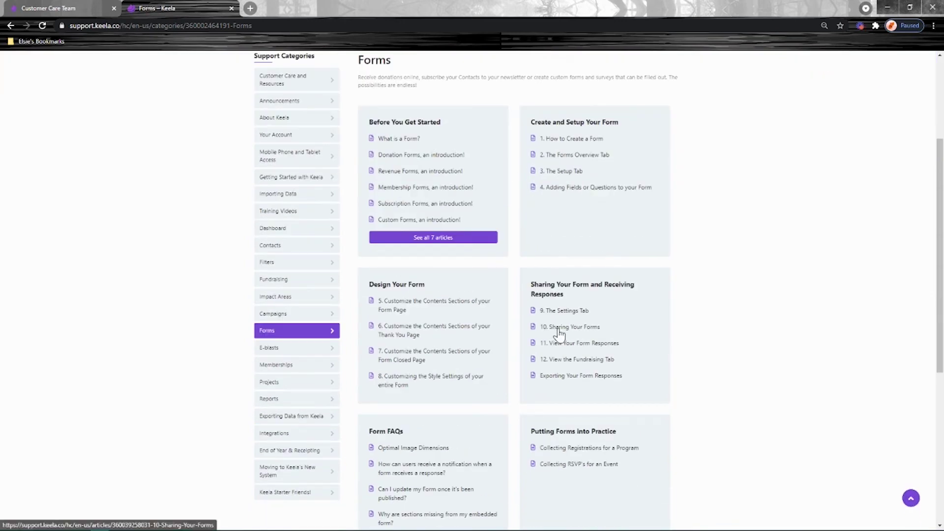
{"action": "left_click", "coordinate": [579, 334]}
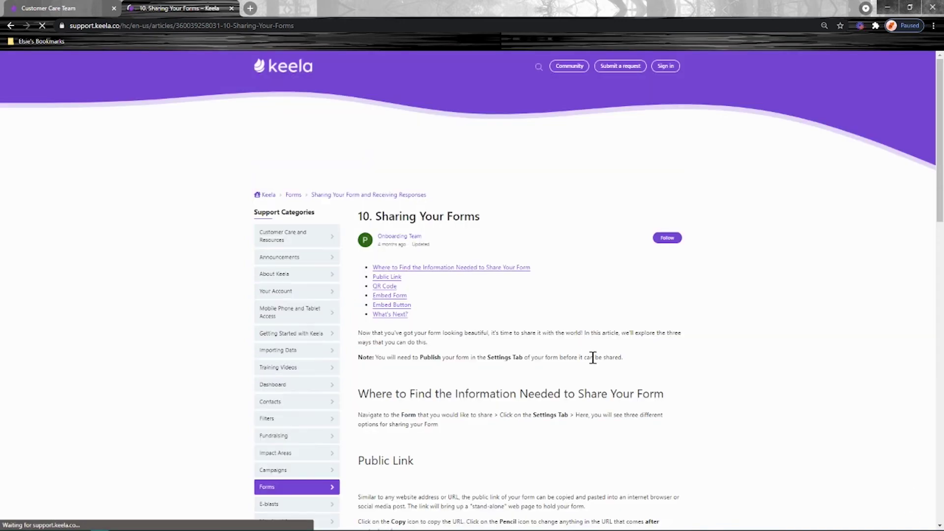
Read the article's Public Link, QR Code, Embed Form and Embed Button sections.
{"action": "scroll", "coordinate": [412, 315], "scroll_direction": "down", "scroll_amount": 1}
{"action": "scroll", "coordinate": [413, 319], "scroll_direction": "down", "scroll_amount": 6}
{"action": "left_click_drag", "start_coordinate": [415, 219], "coordinate": [371, 219]}
{"action": "scroll", "coordinate": [474, 320], "scroll_direction": "down", "scroll_amount": 5}
{"action": "left_click_drag", "start_coordinate": [405, 255], "coordinate": [358, 255]}
{"action": "scroll", "coordinate": [432, 273], "scroll_direction": "down", "scroll_amount": 4}
{"action": "scroll", "coordinate": [423, 368], "scroll_direction": "down", "scroll_amount": 3}
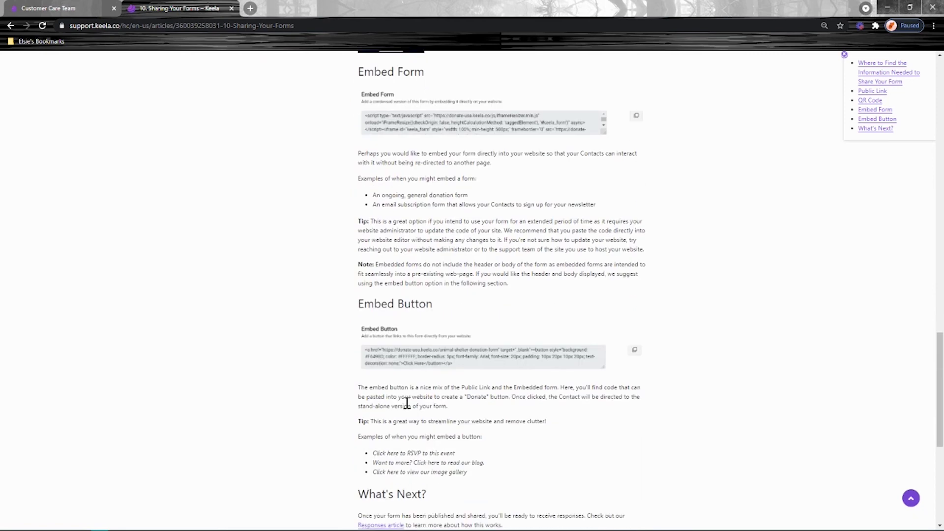
Return to the Website form's settings in Keela and examine the Embed Form and Embed Button code.
{"action": "left_click", "coordinate": [63, 6]}
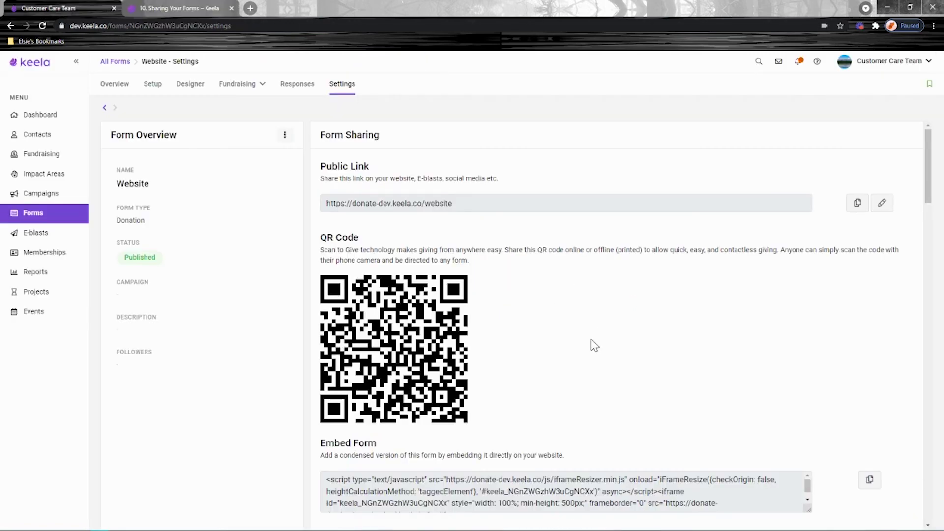
{"action": "scroll", "coordinate": [587, 354], "scroll_direction": "down", "scroll_amount": 3}
{"action": "left_click_drag", "start_coordinate": [385, 281], "coordinate": [322, 289]}
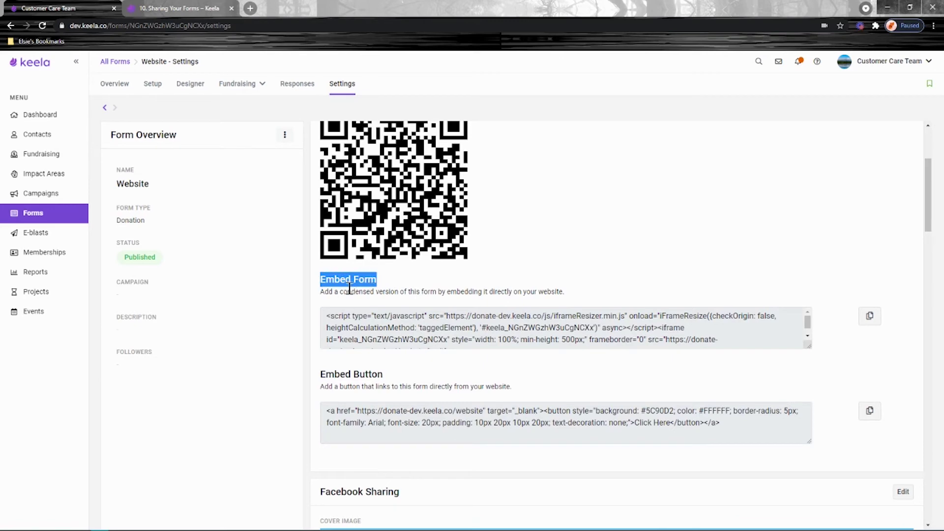
{"action": "left_click", "coordinate": [380, 287]}
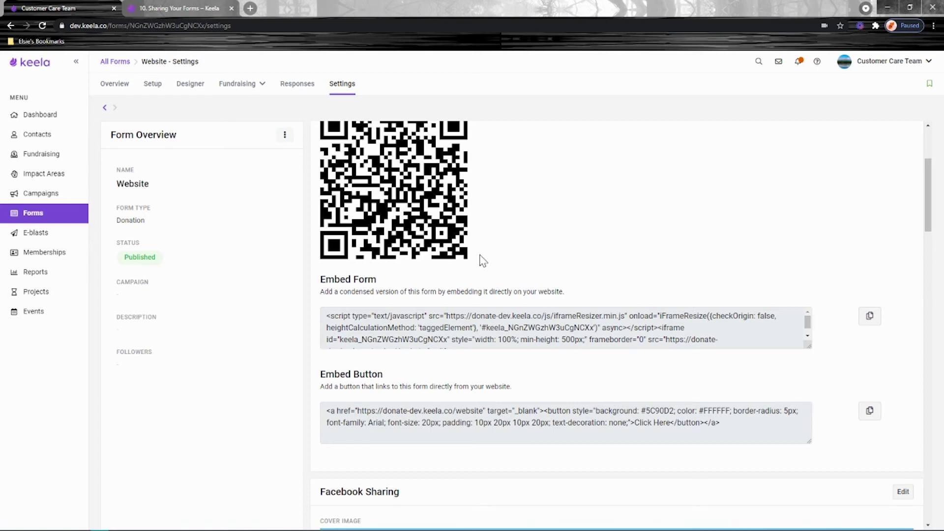
Copy the Embed Form code and look through the remaining settings of the Website form.
{"action": "left_click", "coordinate": [869, 318]}
{"action": "scroll", "coordinate": [591, 383], "scroll_direction": "down", "scroll_amount": 8}
{"action": "scroll", "coordinate": [584, 458], "scroll_direction": "up", "scroll_amount": 10}
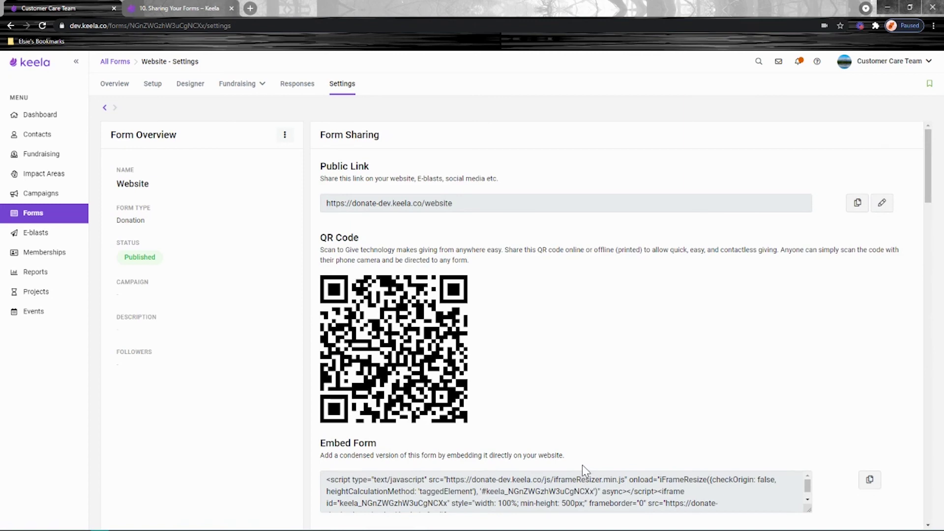
Open the list of all contacts in Keela.
{"action": "left_click", "coordinate": [42, 138]}
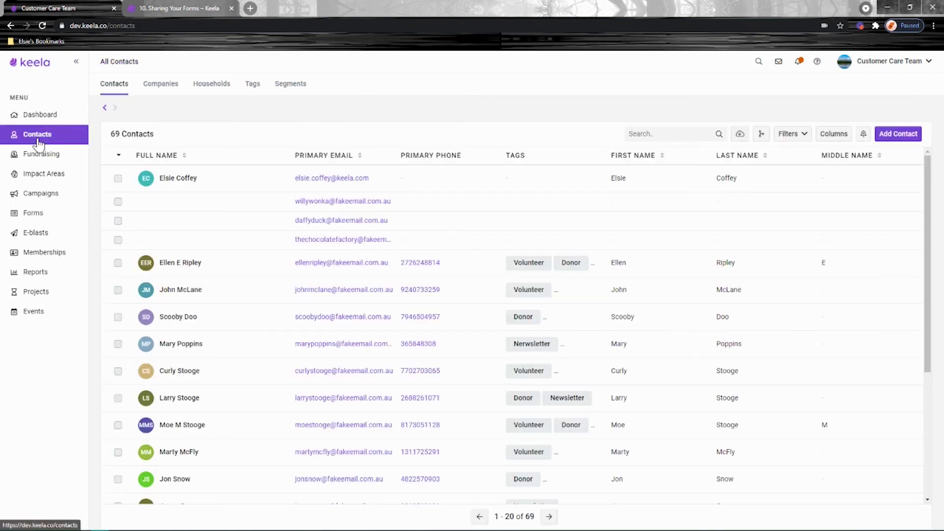